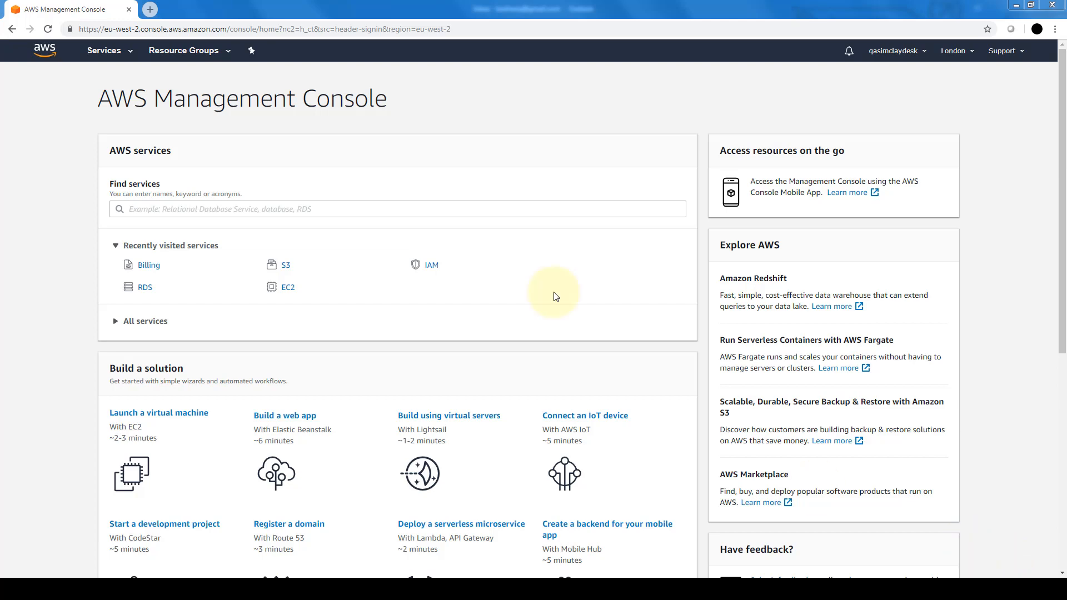
# Go to the EC2 dashboard from the console home and start launching a new instance.
pyautogui.click(132, 51)
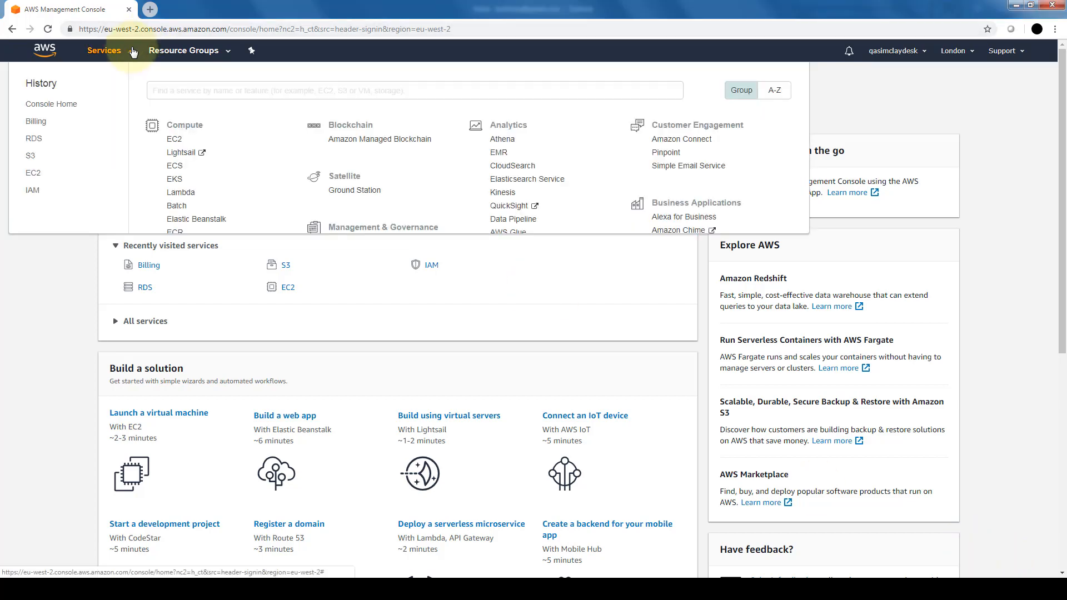
pyautogui.click(175, 139)
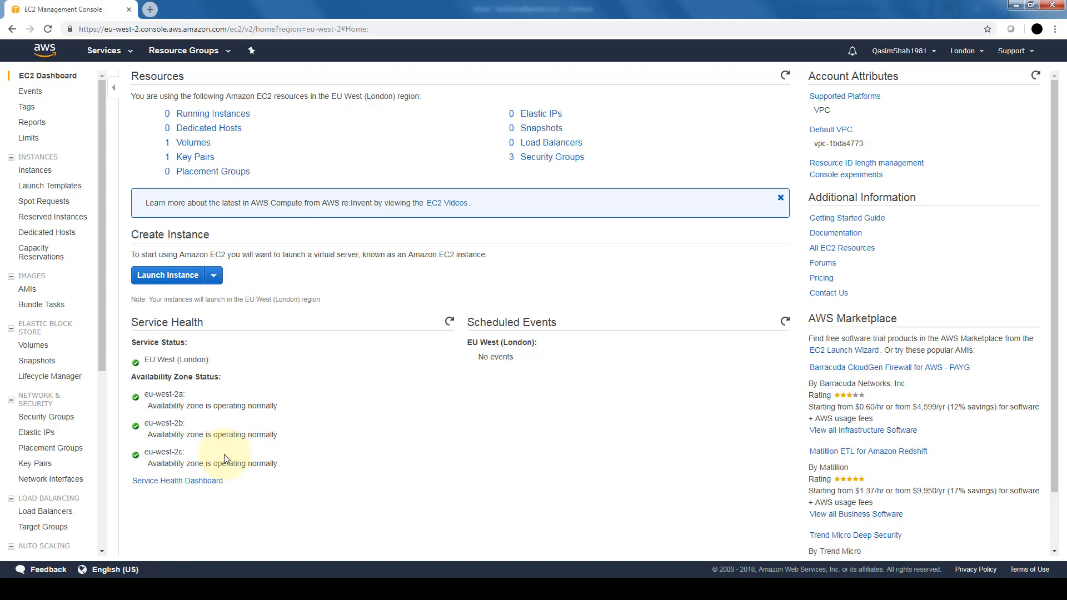
pyautogui.click(216, 281)
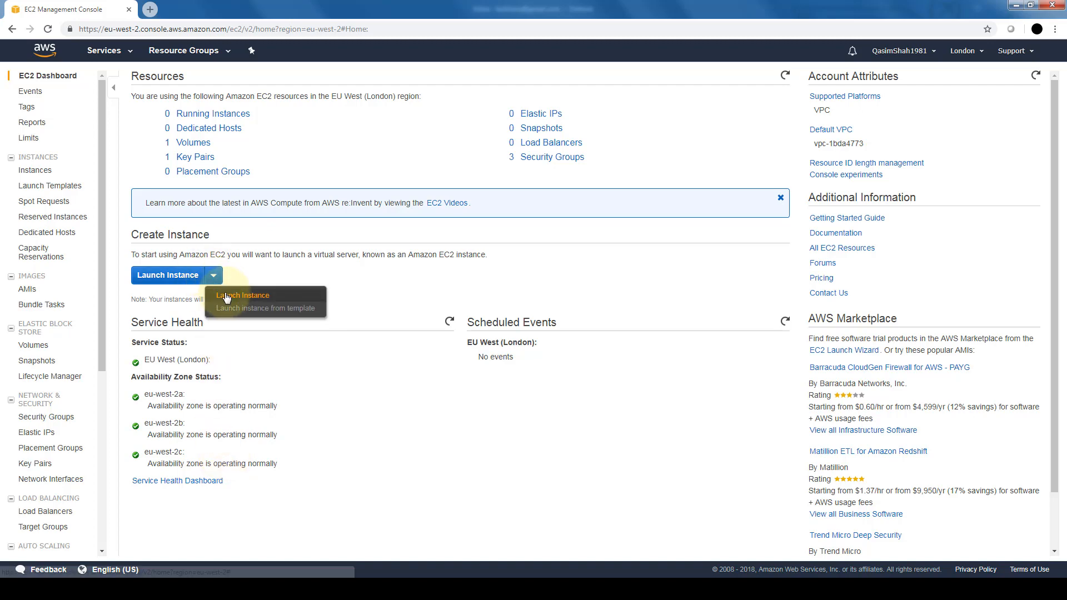
pyautogui.click(226, 296)
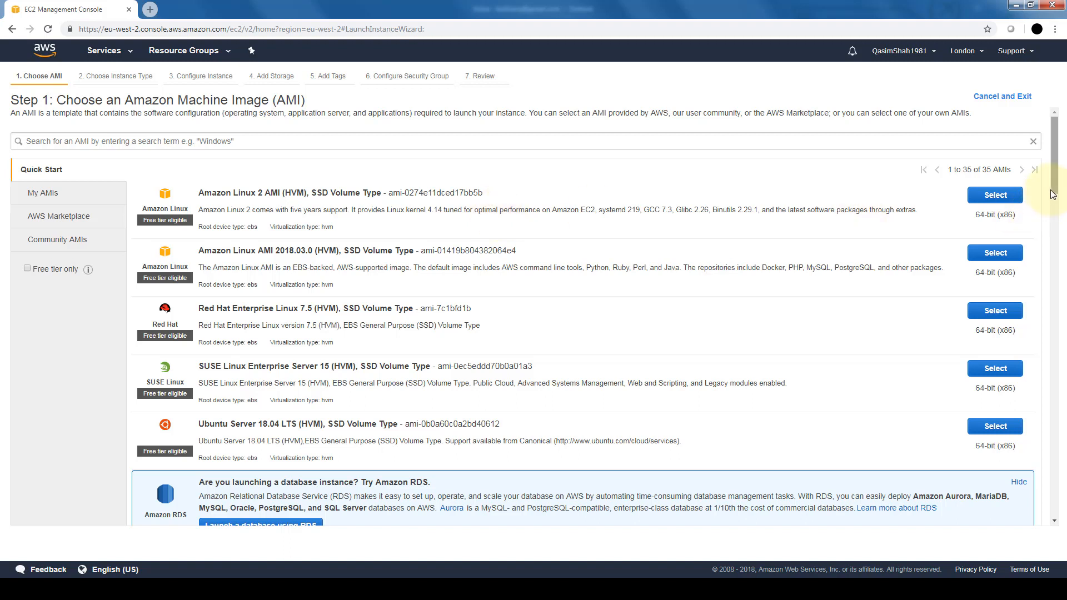
# Look through the Quick Start machine images, My AMIs and the AWS Marketplace offerings and software categories.
pyautogui.moveTo(1056, 193); pyautogui.dragTo(1055, 323)
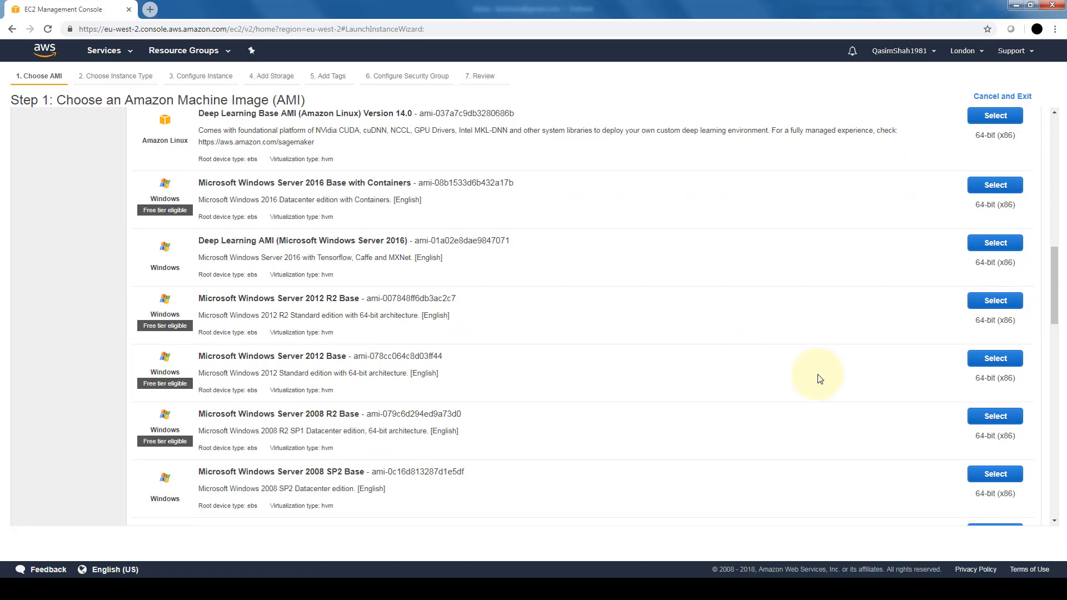
pyautogui.moveTo(1058, 329); pyautogui.dragTo(1050, 377)
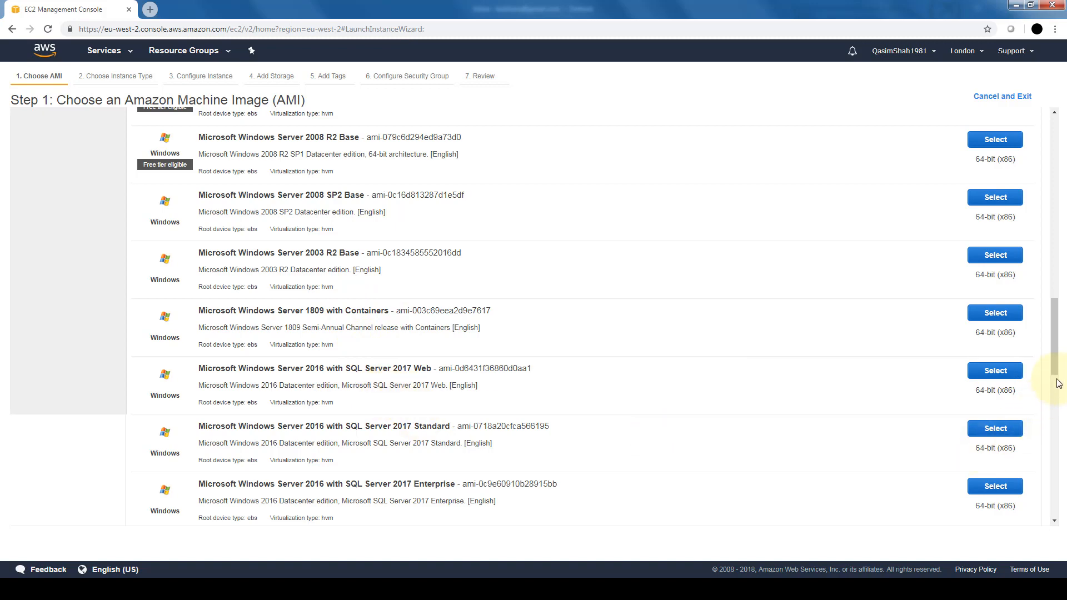
pyautogui.moveTo(1060, 385); pyautogui.dragTo(1059, 517)
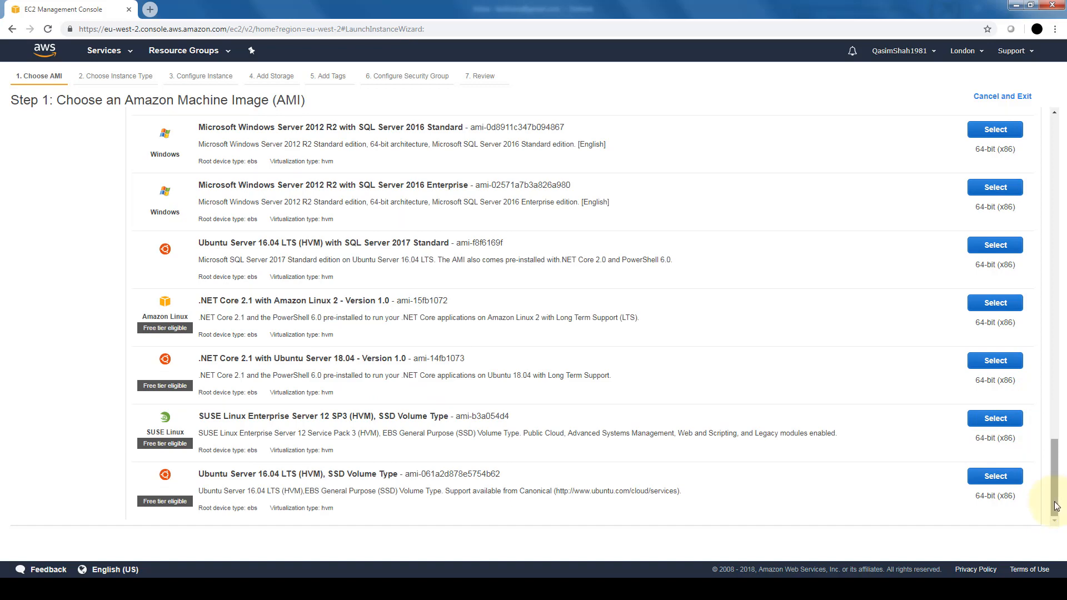
pyautogui.scroll(20, 1048, 262)
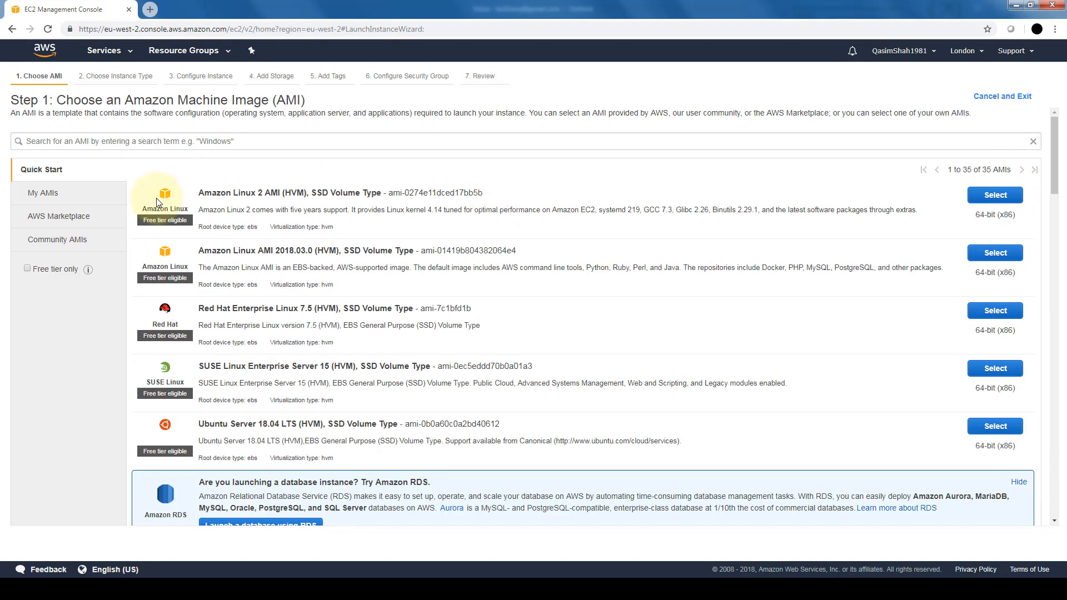
pyautogui.click(69, 199)
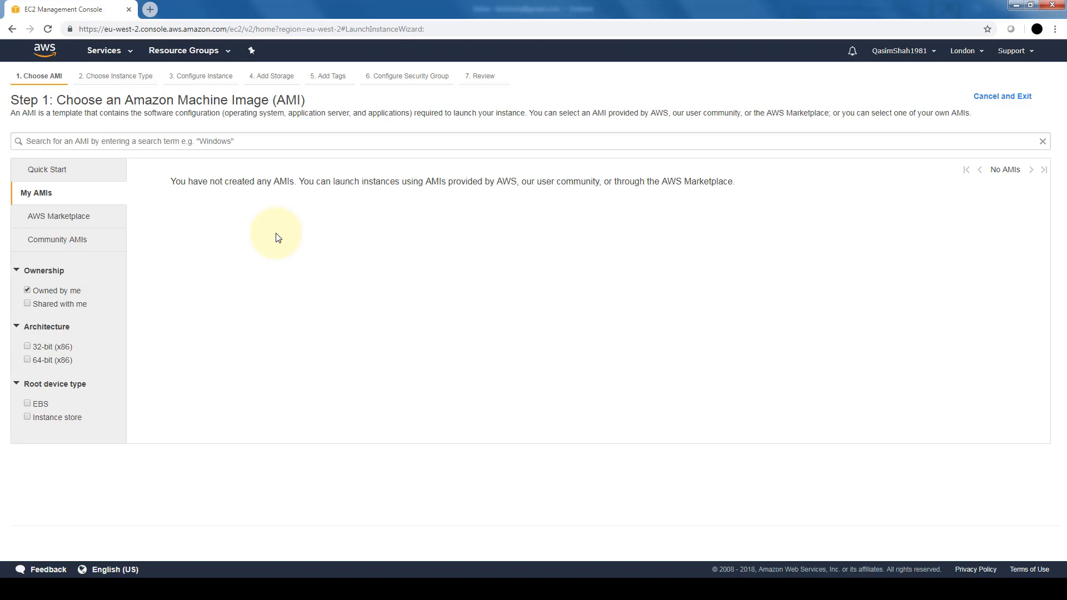
pyautogui.click(92, 217)
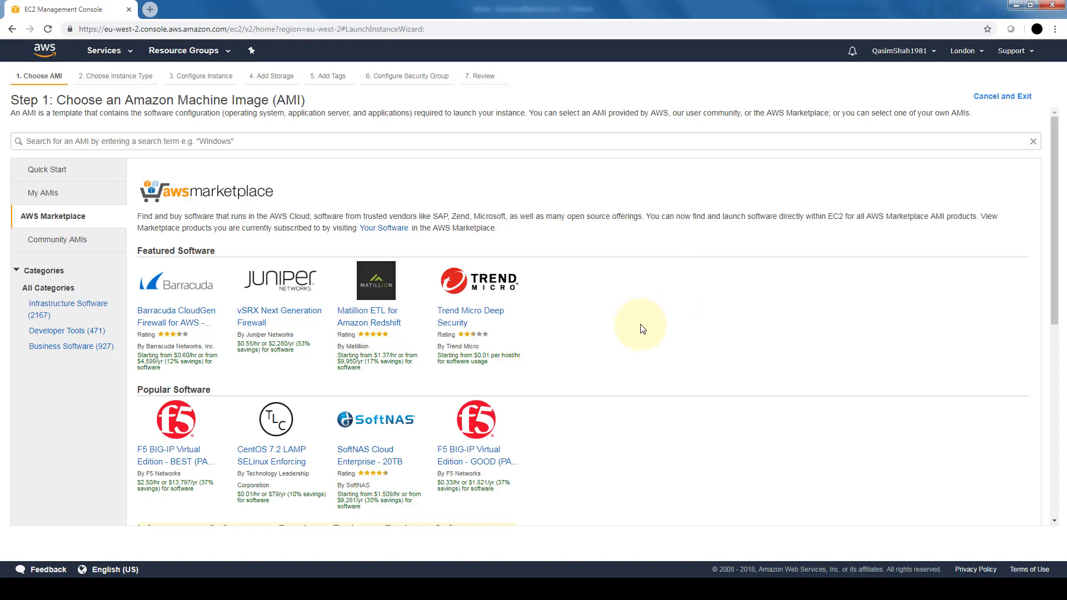
pyautogui.moveTo(1054, 264); pyautogui.dragTo(1061, 409)
pyautogui.moveTo(1062, 410); pyautogui.dragTo(1058, 419)
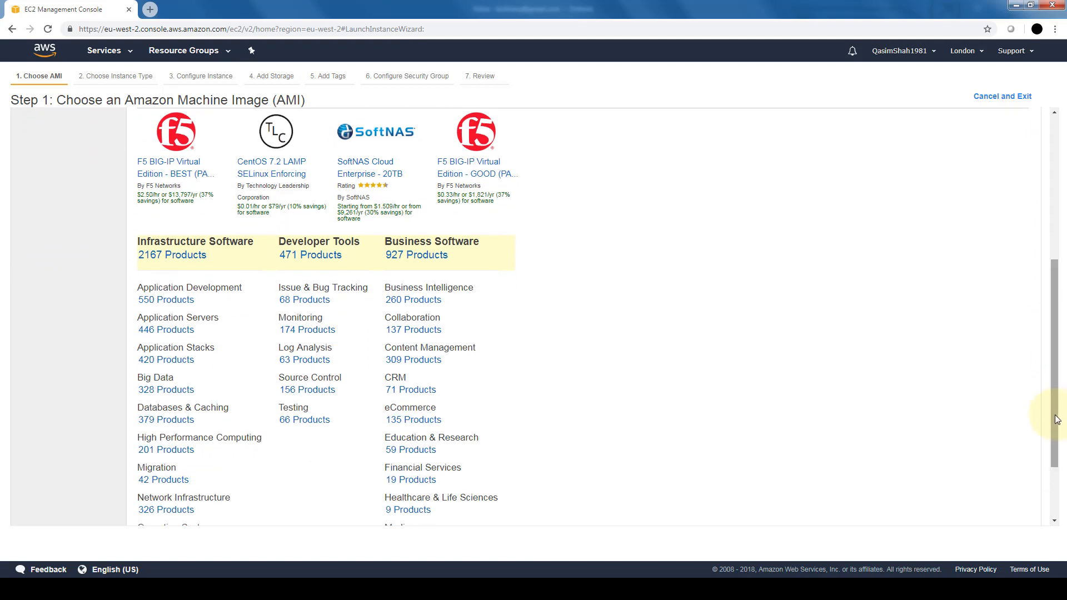
pyautogui.moveTo(1057, 419); pyautogui.dragTo(1057, 446)
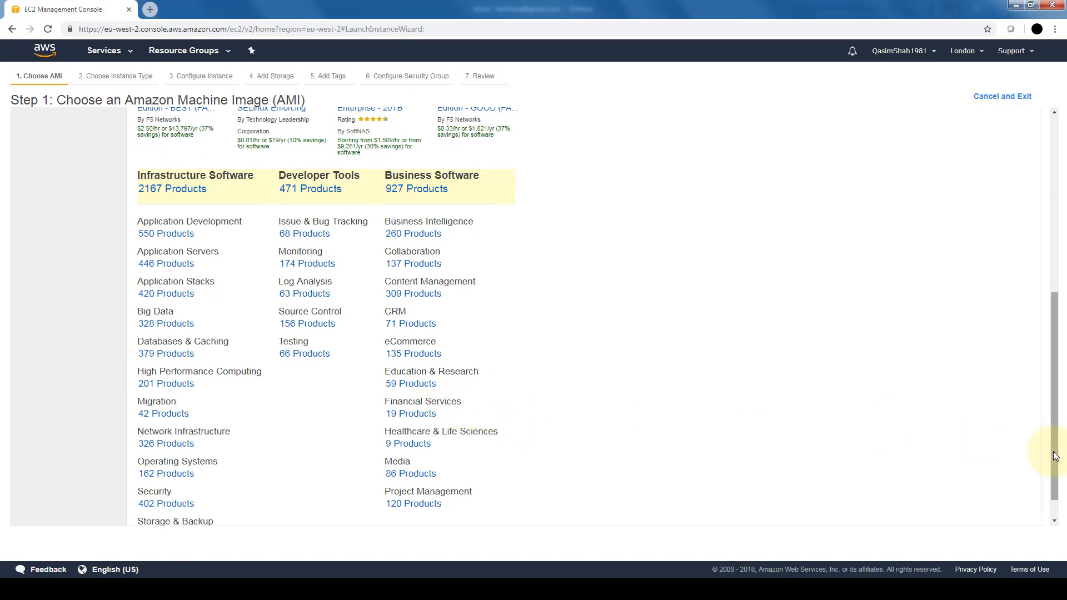
pyautogui.moveTo(1055, 457); pyautogui.dragTo(1008, 185)
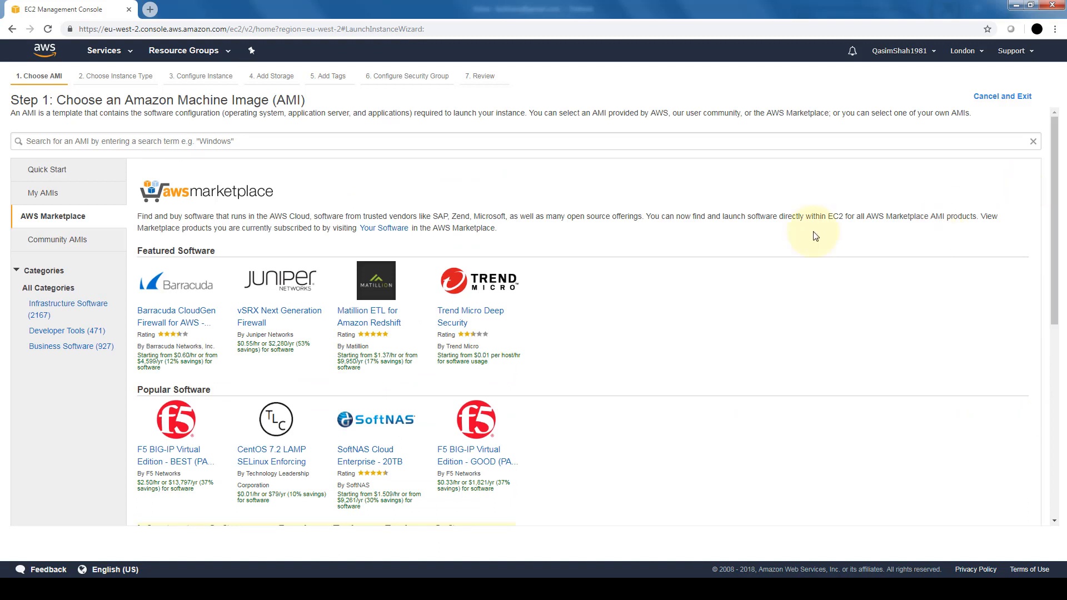
# Choose Amazon Linux AMI 2018.03.0 (HVM), SSD Volume Type from the Quick Start images.
pyautogui.click(84, 175)
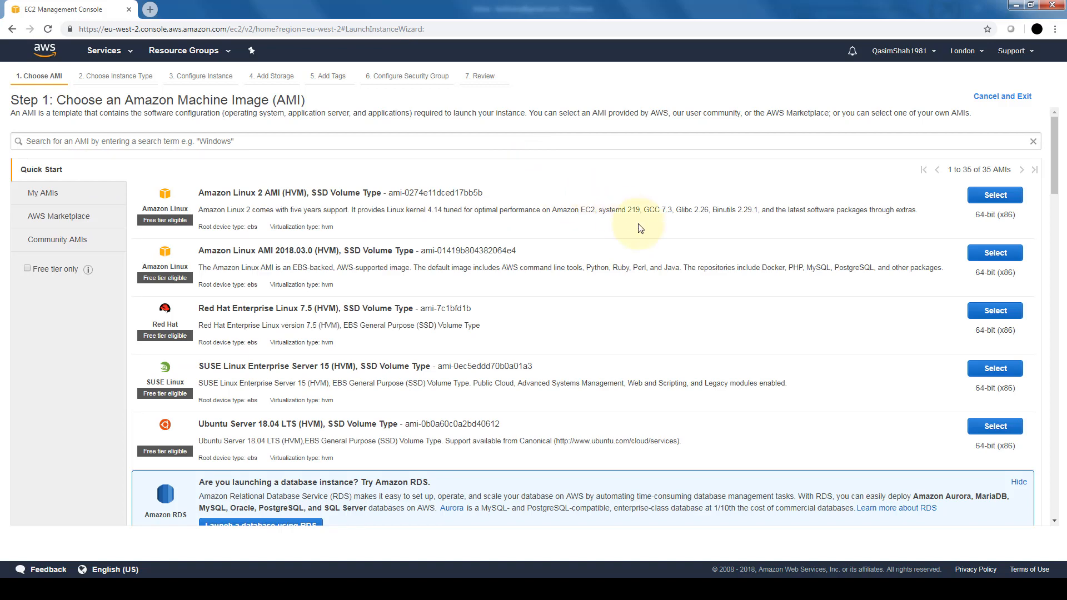
pyautogui.click(995, 195)
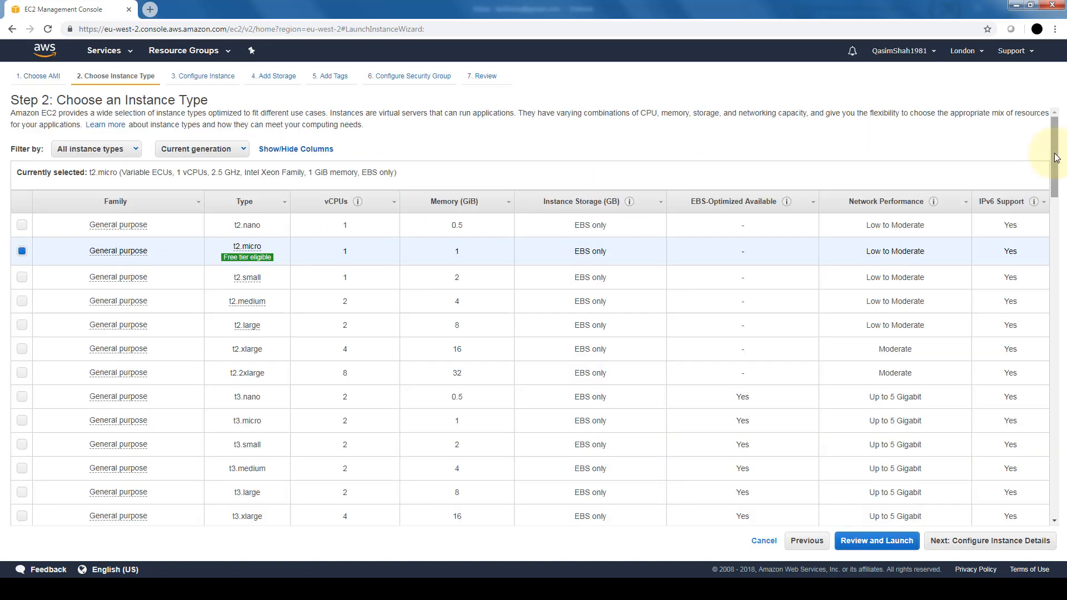
# Examine the list of instance types, comparing families, vCPUs, memory, storage and network performance.
pyautogui.scroll(-3, 1056, 157)
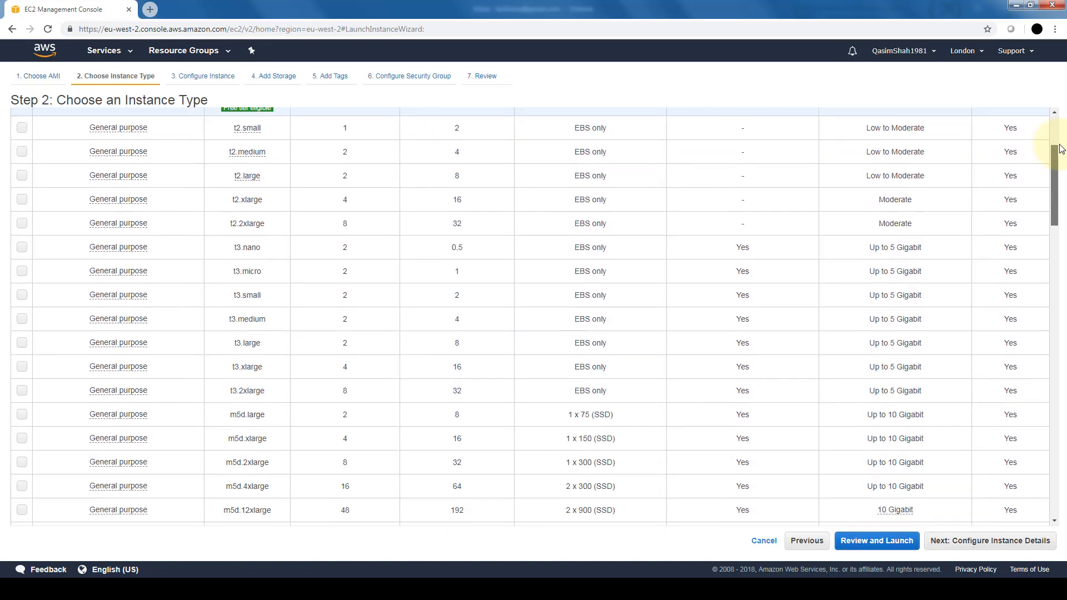
pyautogui.scroll(3, 1059, 145)
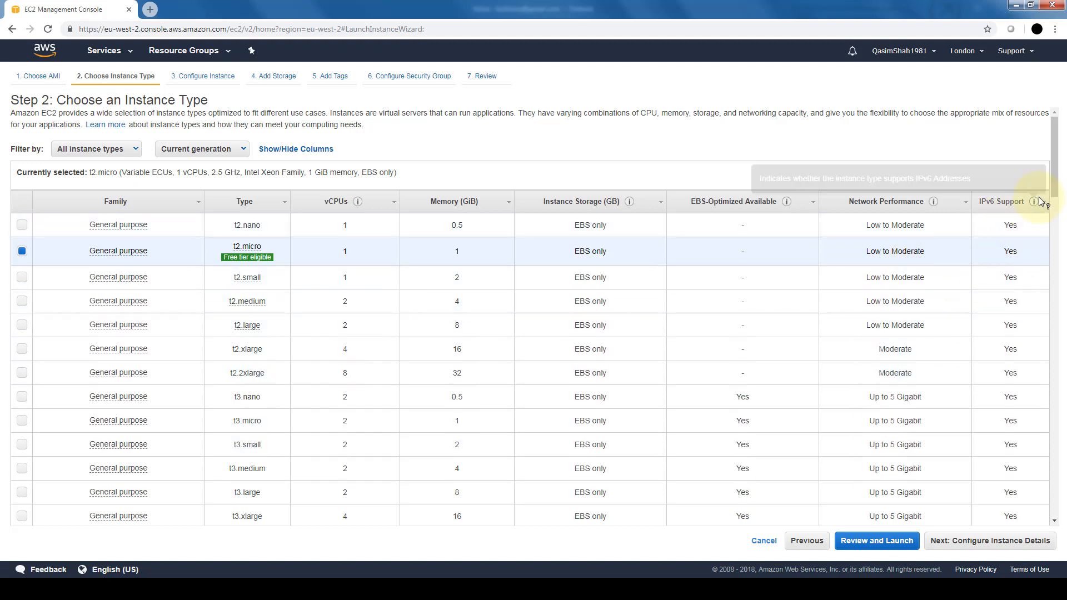
pyautogui.moveTo(1056, 172); pyautogui.dragTo(1063, 207)
pyautogui.scroll(-3, 1063, 207)
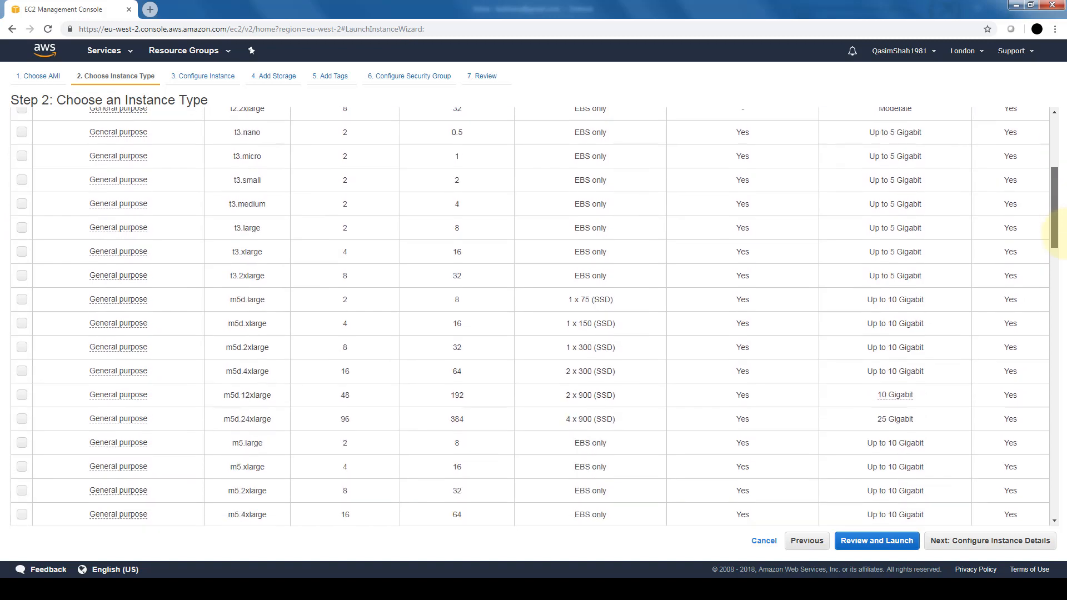
pyautogui.scroll(6, 1064, 178)
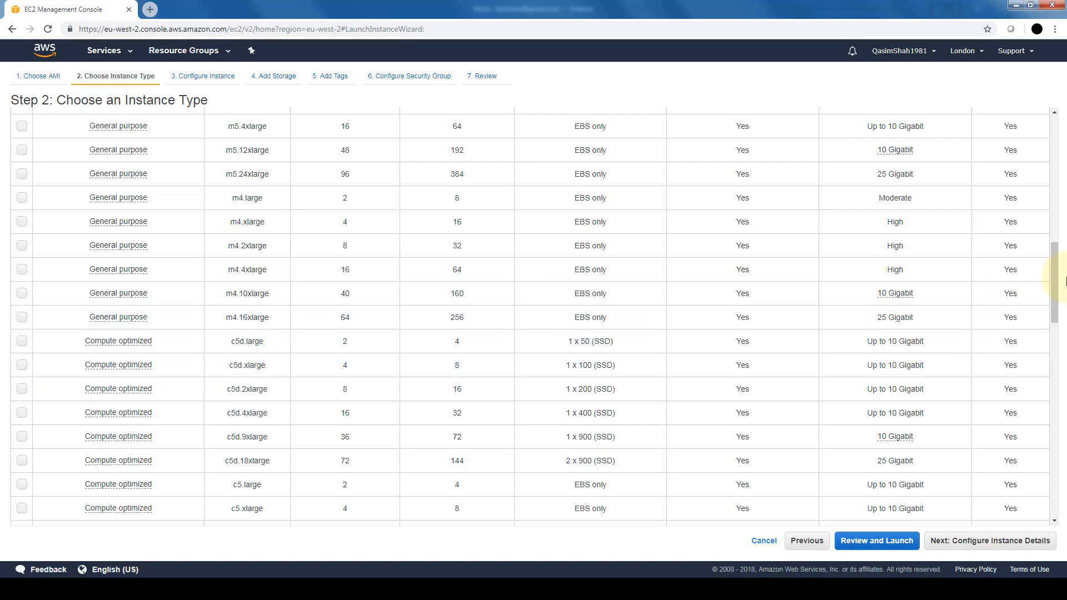
pyautogui.moveTo(1056, 293); pyautogui.dragTo(1051, 194)
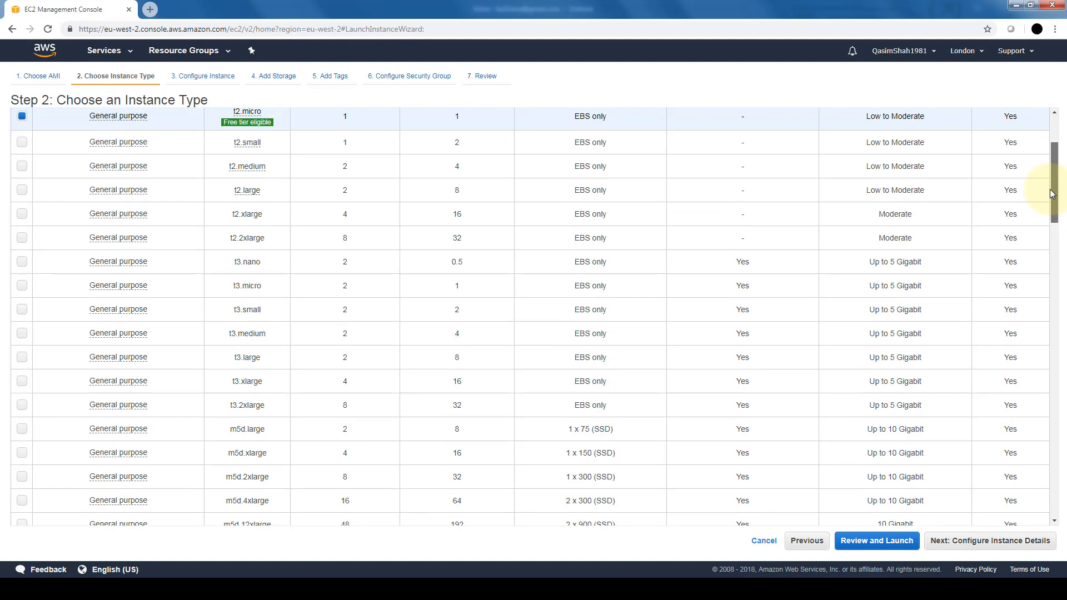
pyautogui.moveTo(1052, 193); pyautogui.dragTo(1053, 162)
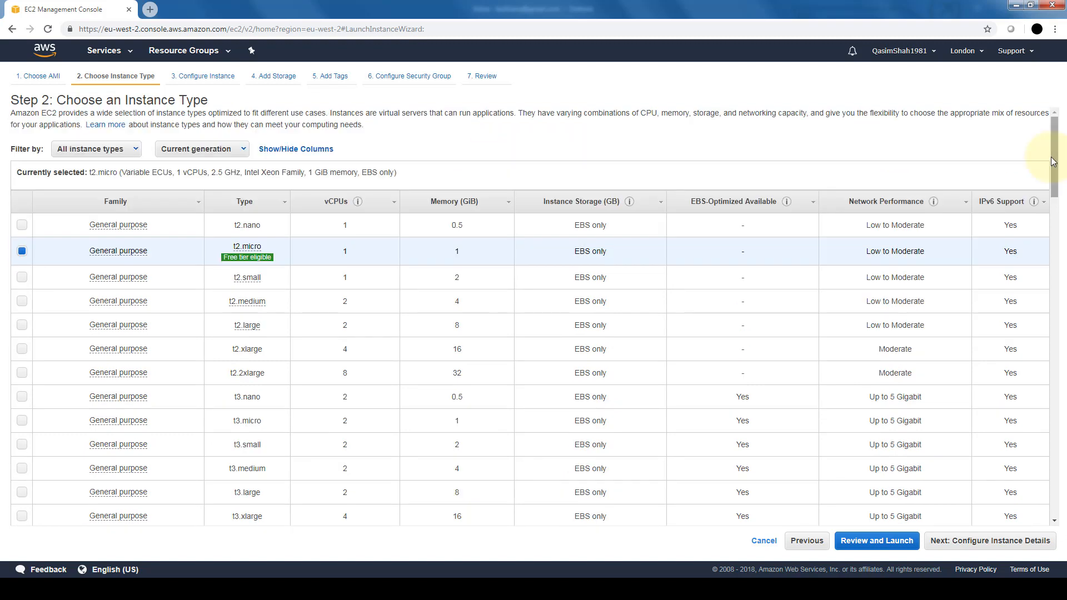
pyautogui.moveTo(1051, 158)
pyautogui.mouseDown()
pyautogui.moveTo(1013, 161)
pyautogui.moveTo(1059, 142)
pyautogui.mouseUp()
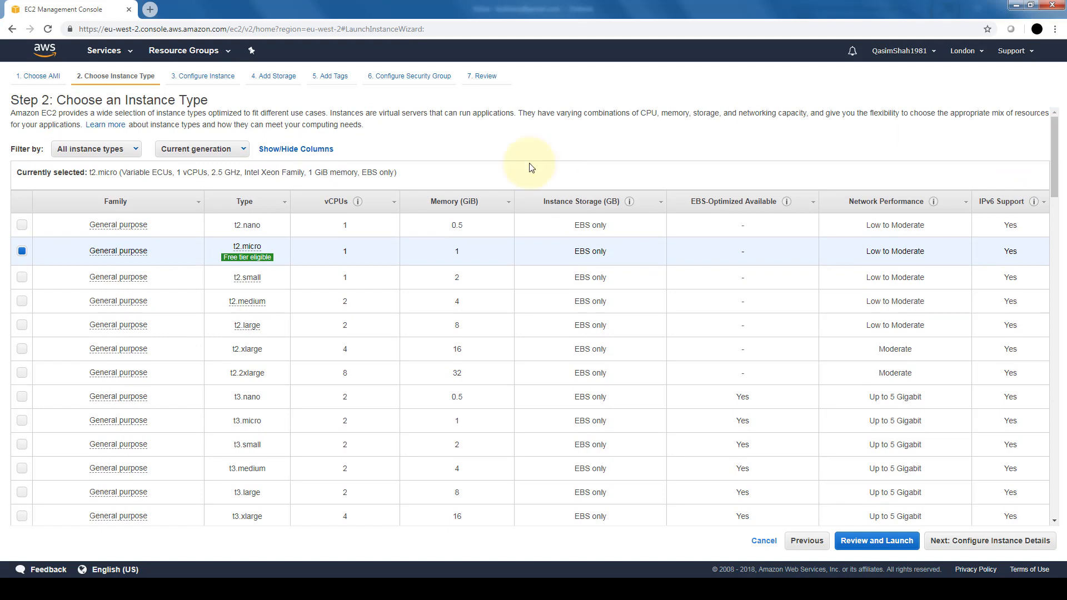
# Keep the free-tier t2.micro instance type and continue to the instance details.
pyautogui.moveTo(269, 263)
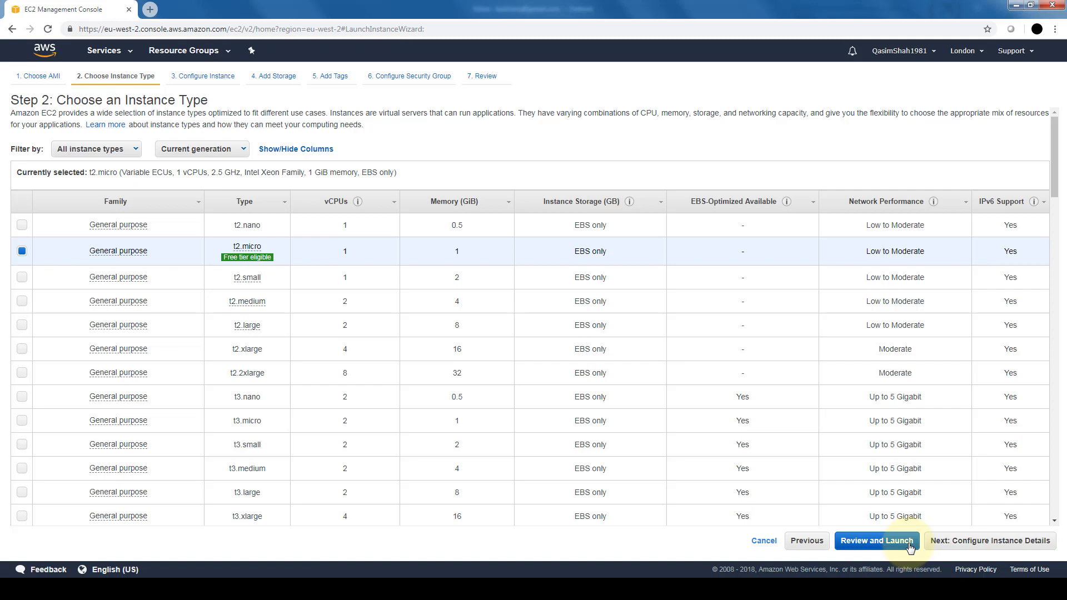
pyautogui.click(949, 548)
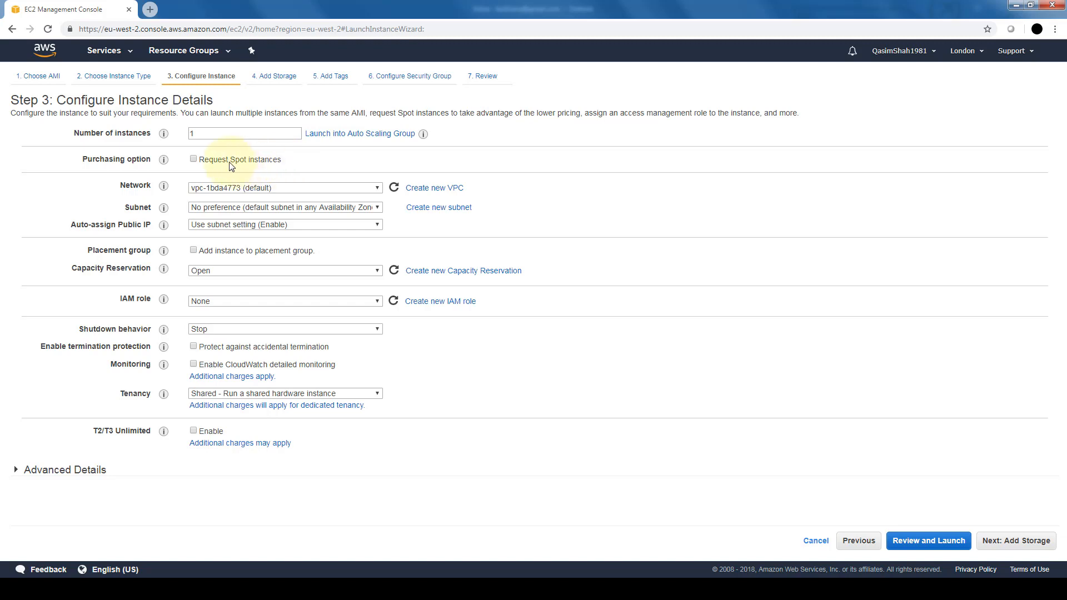
# Check the Spot instance pricing, leave that option off, and keep the default VPC as the network.
pyautogui.click(194, 160)
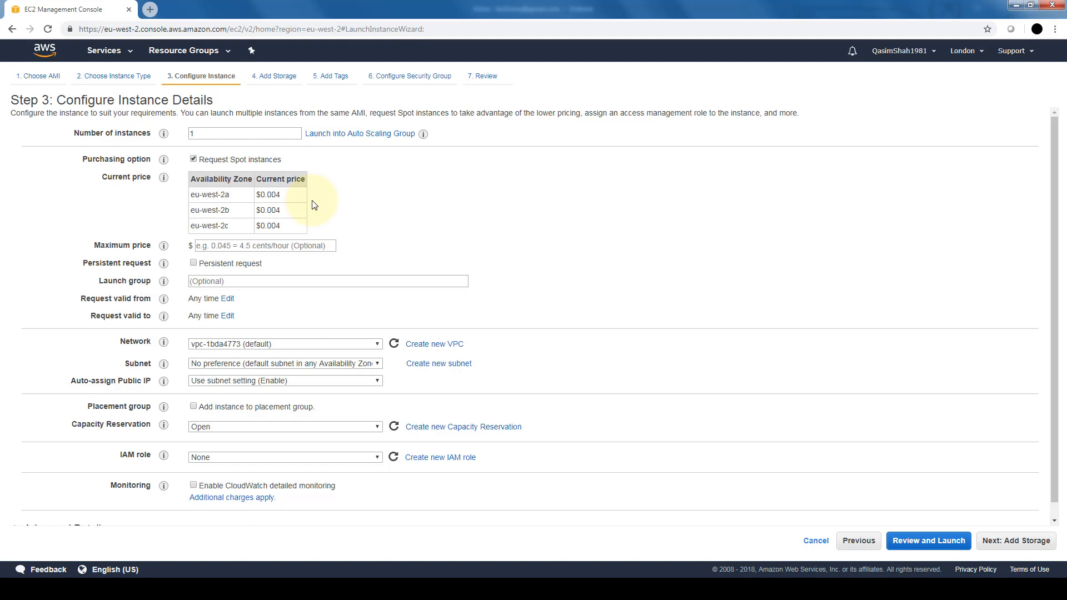
pyautogui.click(194, 159)
pyautogui.click(378, 188)
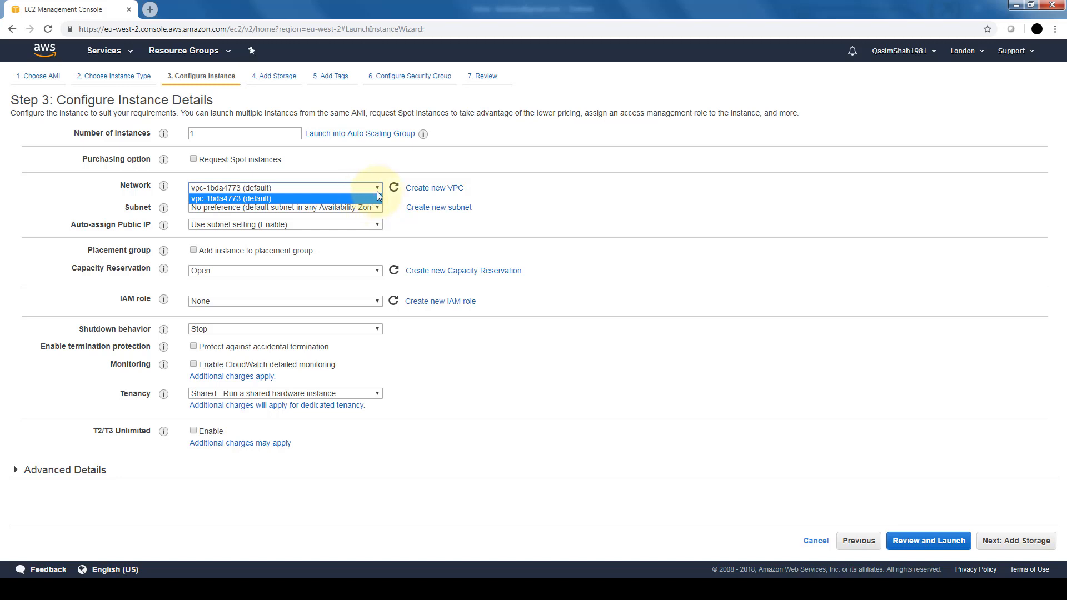
pyautogui.click(377, 199)
pyautogui.press('Tab')
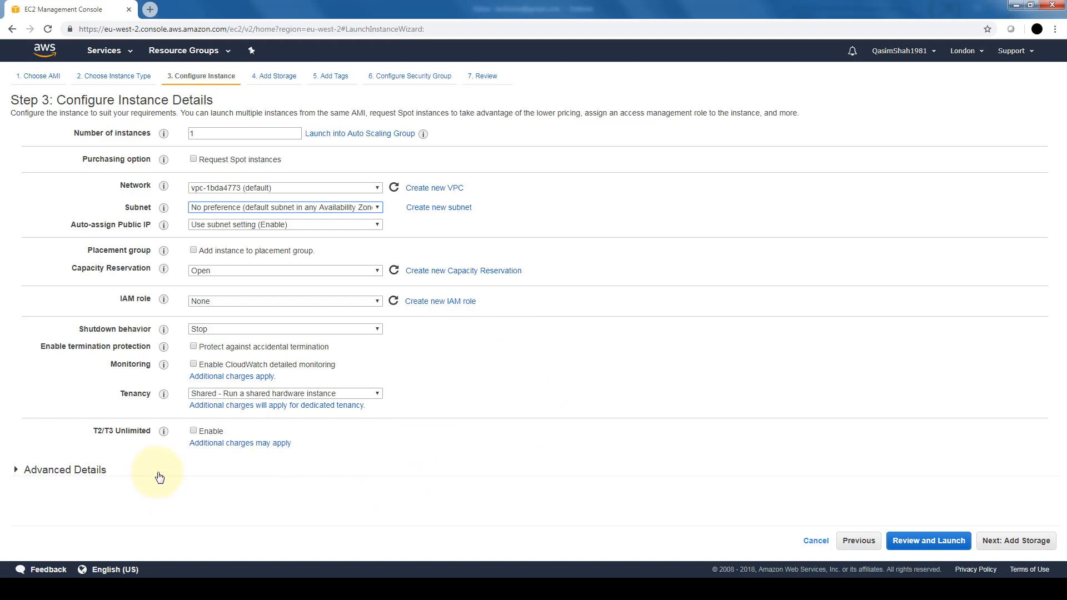
# Examine the advanced instance details and read the help on the User data setting.
pyautogui.moveTo(165, 271)
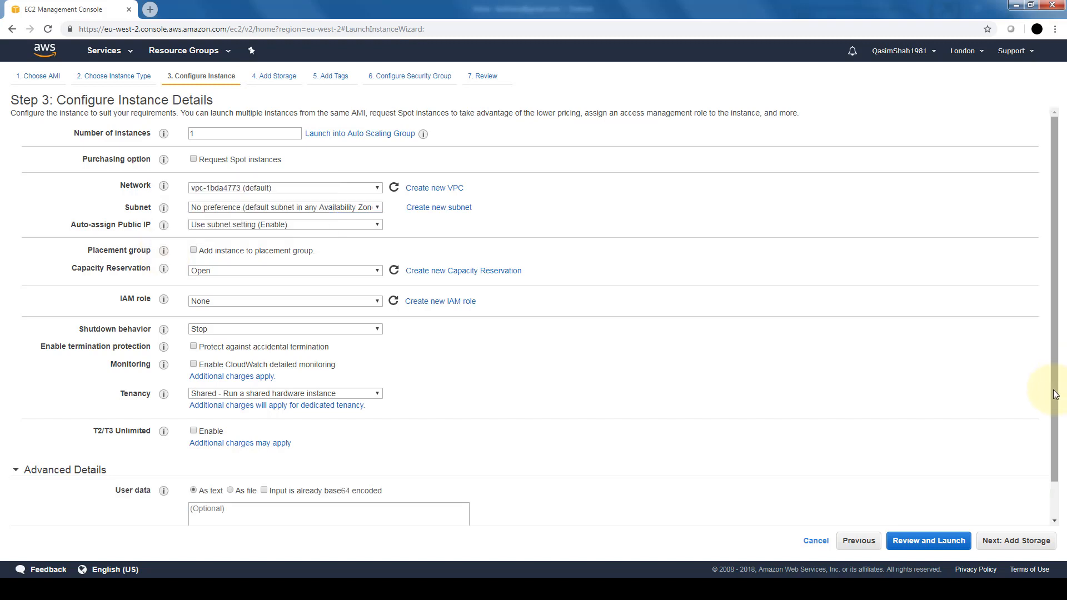
pyautogui.moveTo(1054, 388); pyautogui.dragTo(1052, 425)
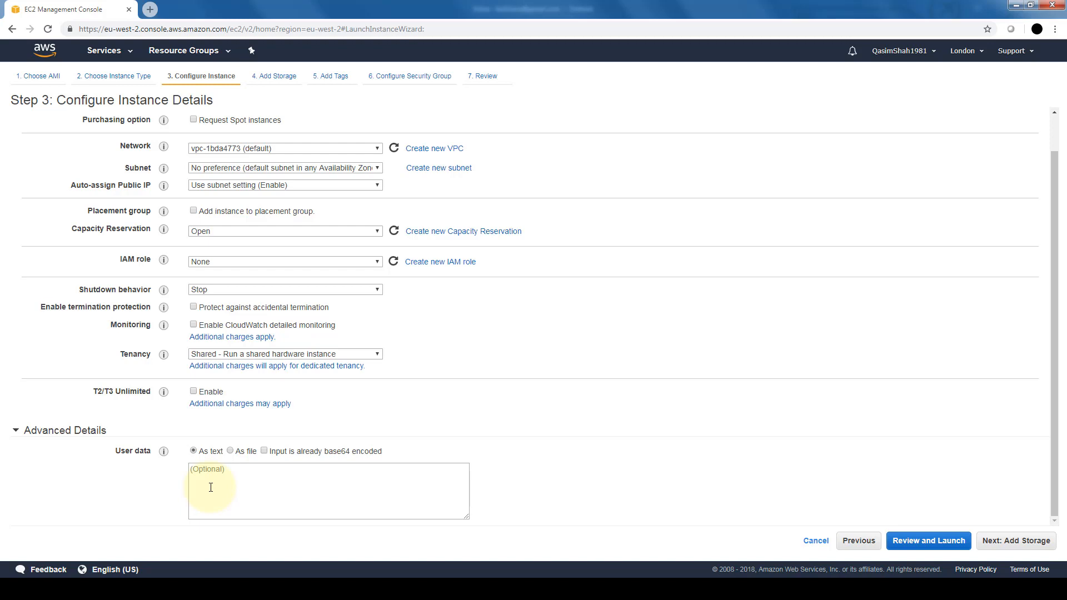
pyautogui.moveTo(167, 454)
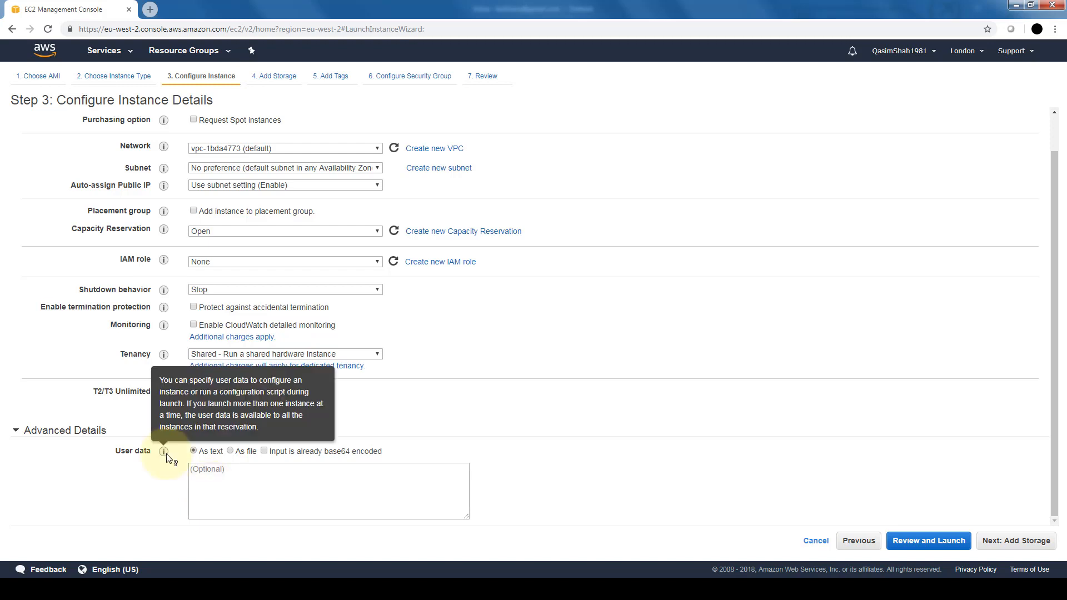
# Continue to the storage configuration and view the volume type choices for the root volume.
pyautogui.click(1000, 544)
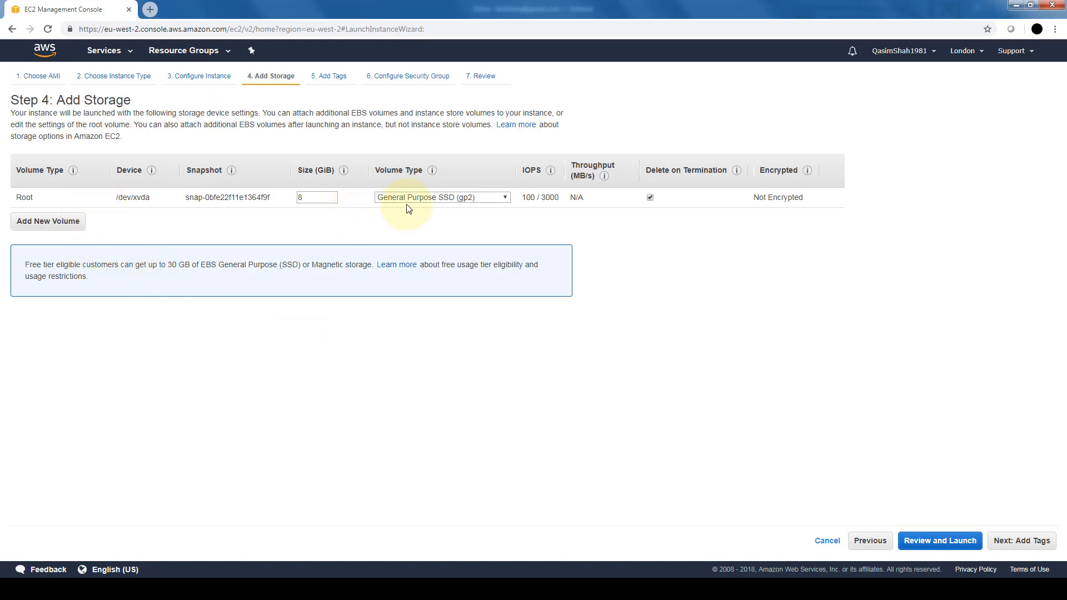
pyautogui.click(506, 201)
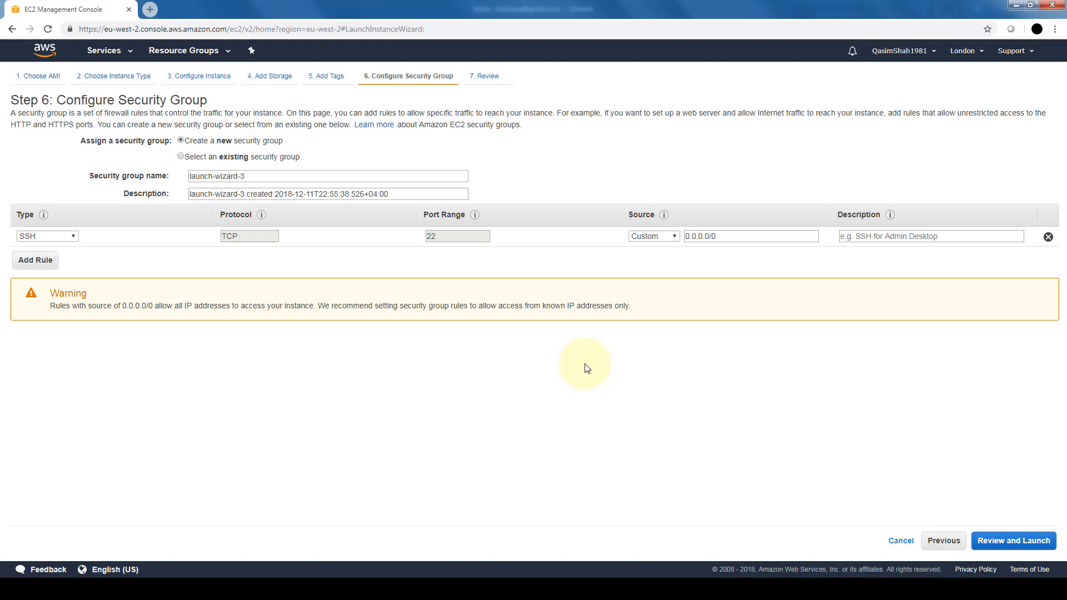
# View the existing security groups, keep creating the new launch-wizard-3 group, and continue to the launch review.
pyautogui.click(271, 157)
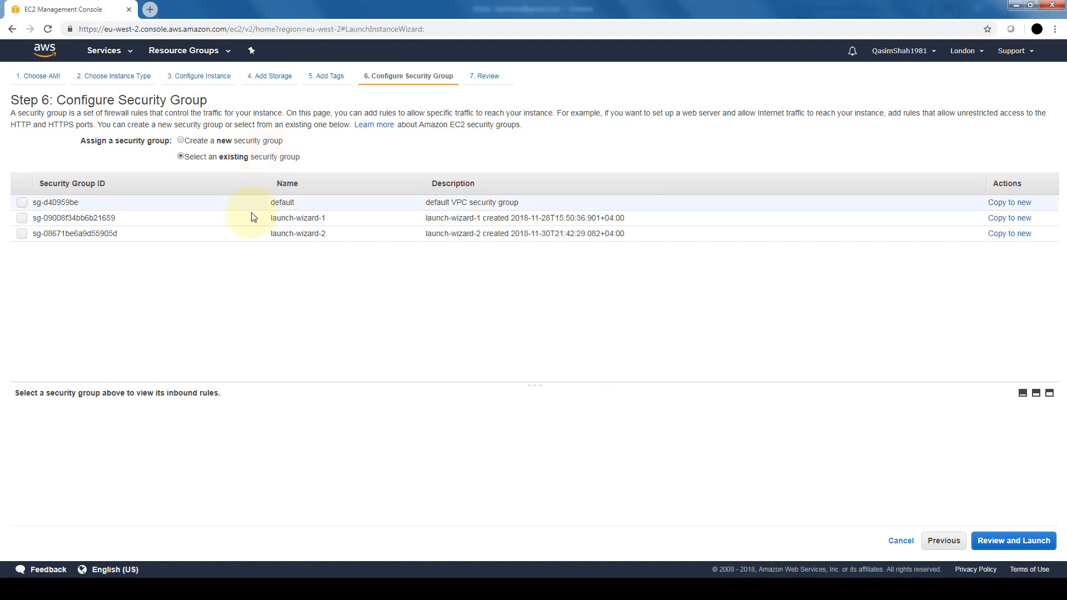
pyautogui.click(244, 141)
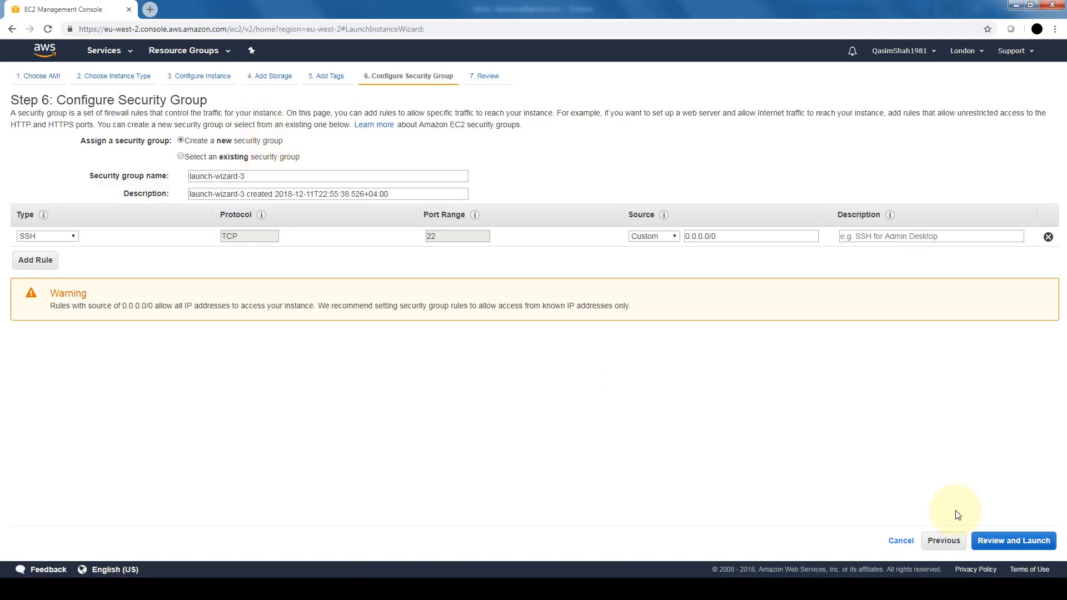
pyautogui.click(1006, 546)
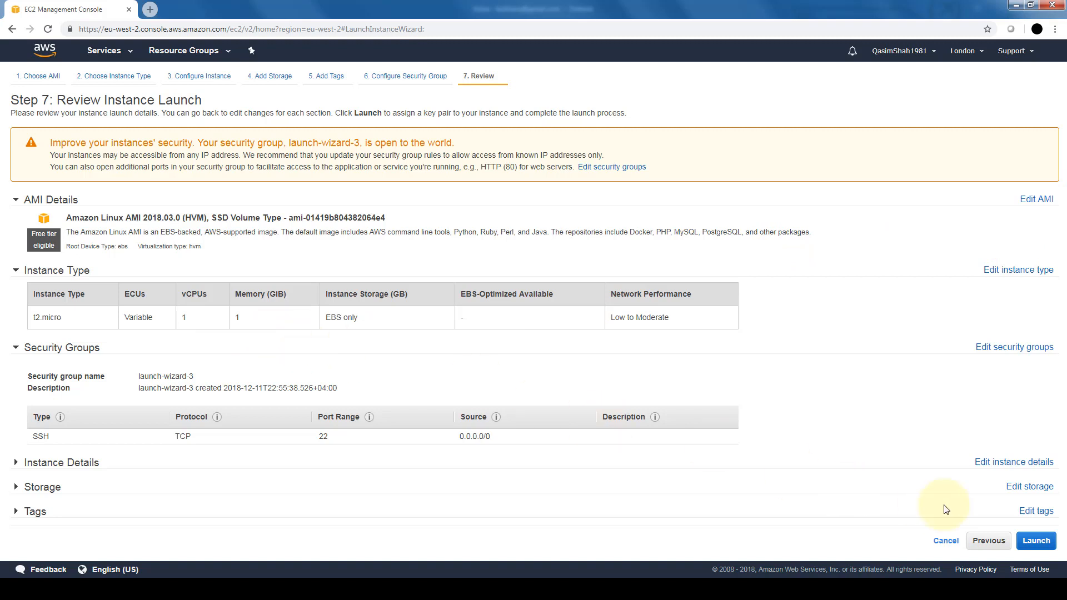
# Launch the instance with the existing EC2 key pair, acknowledging access to its private key file.
pyautogui.click(1038, 547)
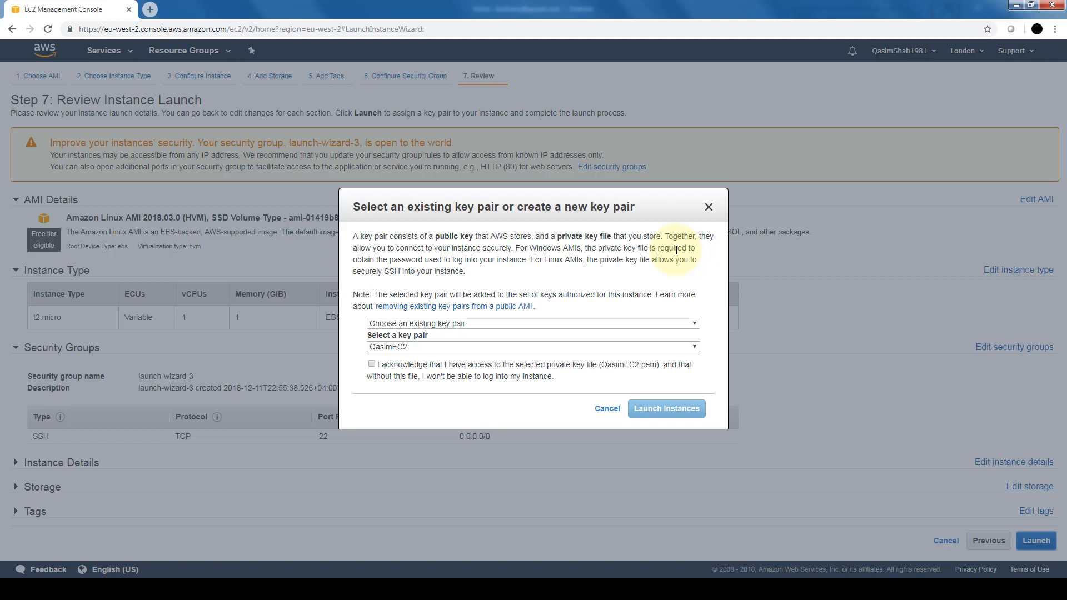
pyautogui.click(673, 324)
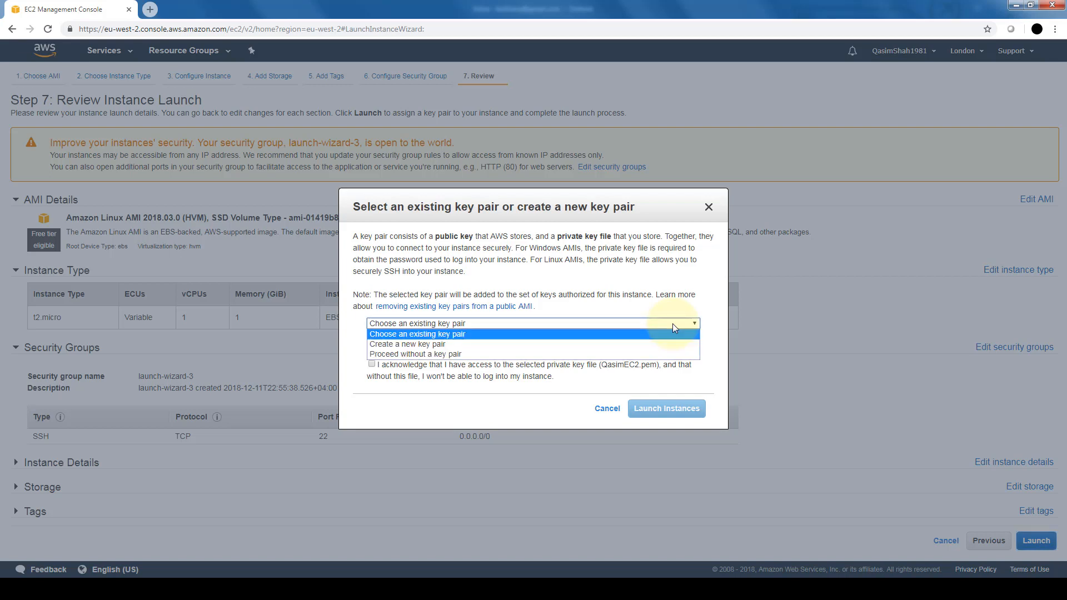
pyautogui.click(674, 334)
pyautogui.click(681, 349)
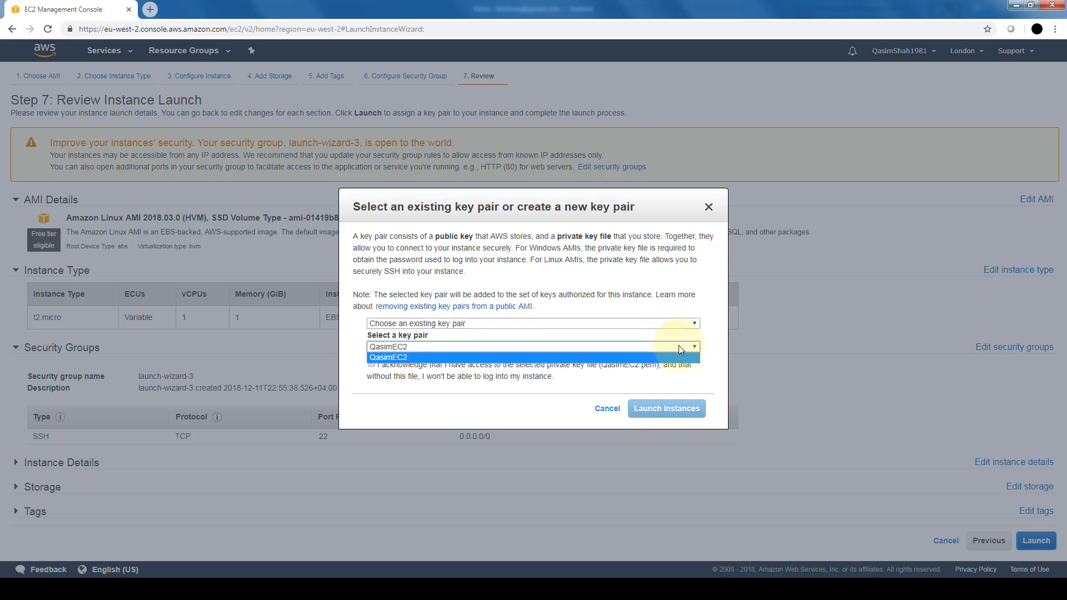
pyautogui.click(679, 345)
pyautogui.click(689, 325)
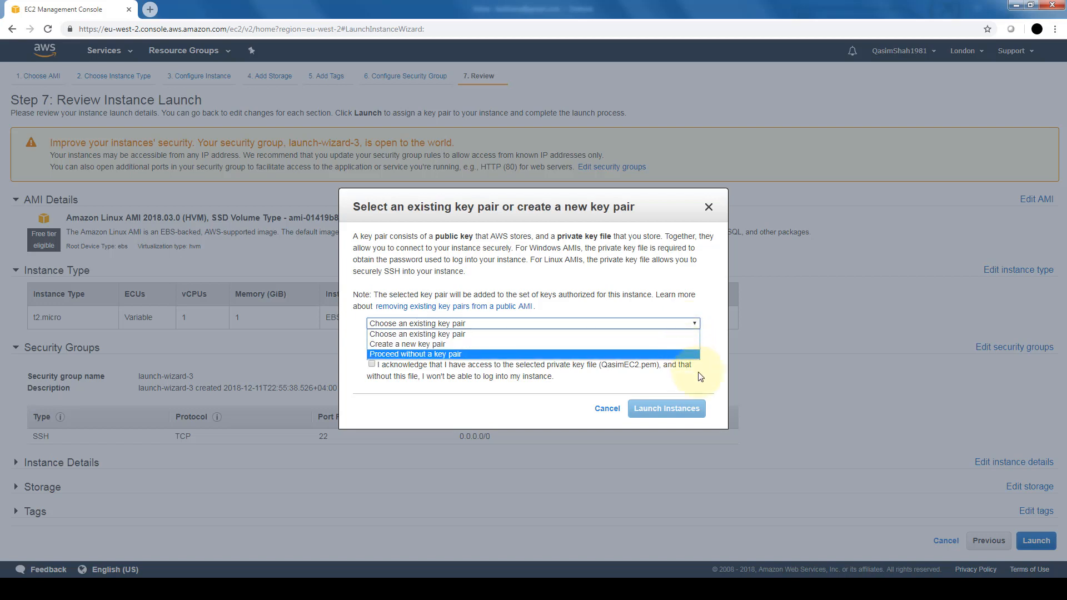
pyautogui.click(425, 334)
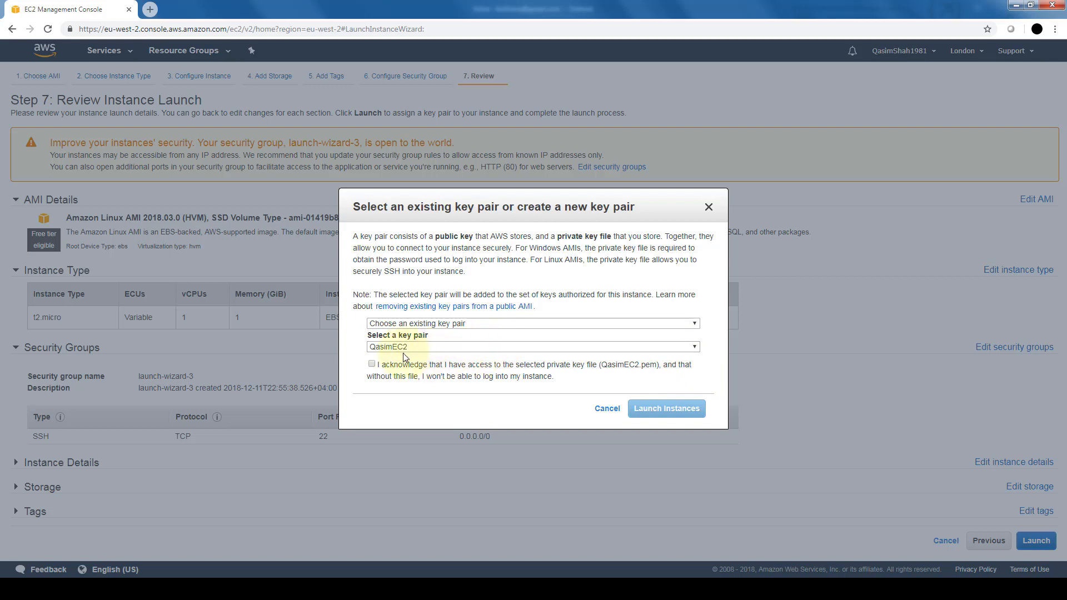
pyautogui.click(372, 366)
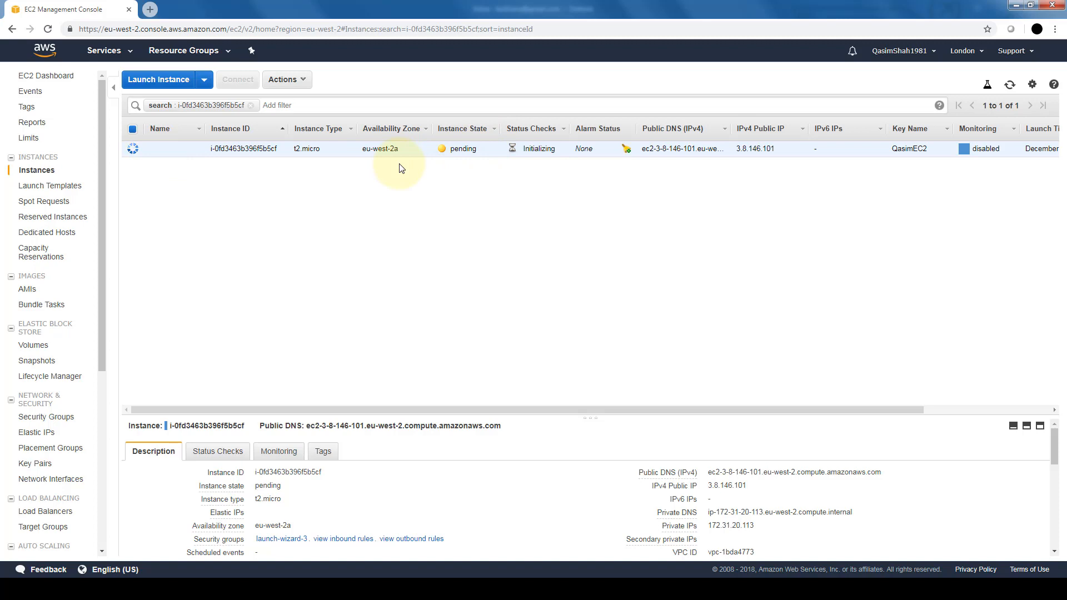
# Examine the new instance's description details and its system and instance status checks.
pyautogui.scroll(-1, 1056, 466)
pyautogui.scroll(-1, 1056, 466)
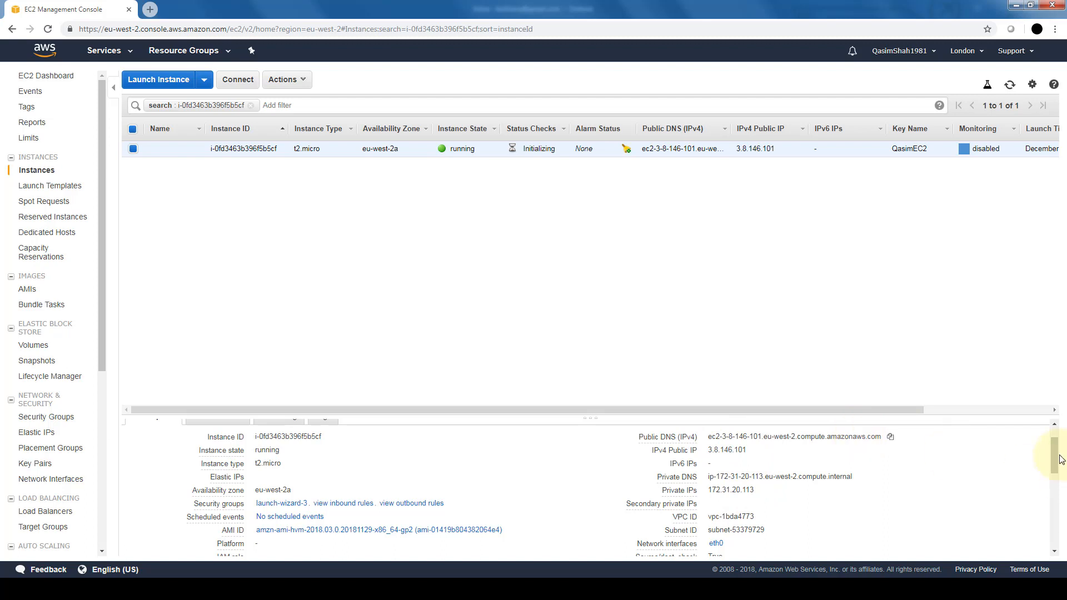
pyautogui.scroll(1, 1054, 453)
pyautogui.click(216, 451)
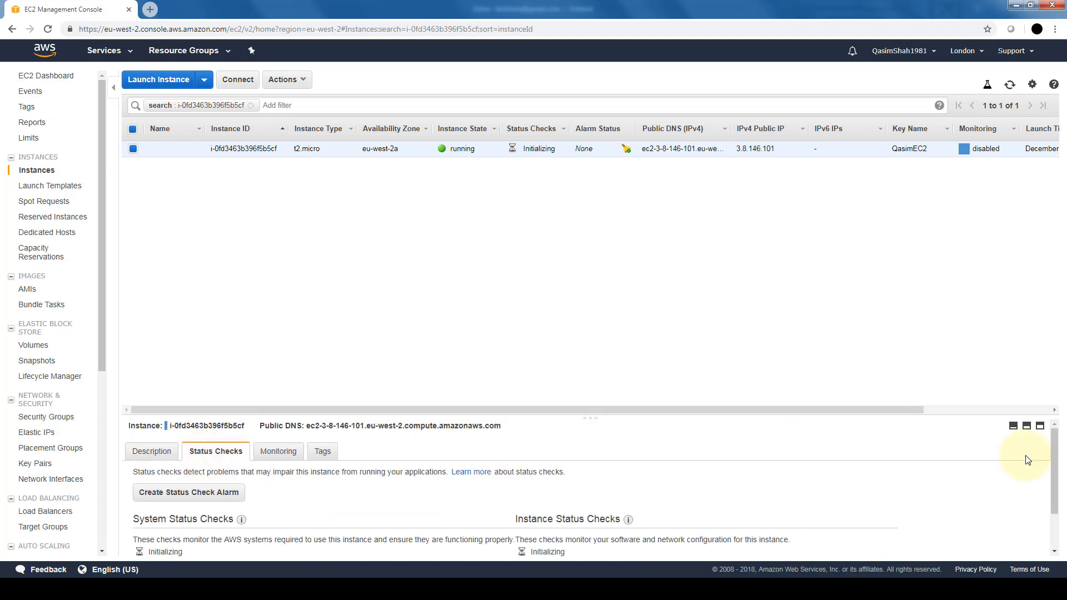
pyautogui.moveTo(1055, 481); pyautogui.dragTo(1056, 507)
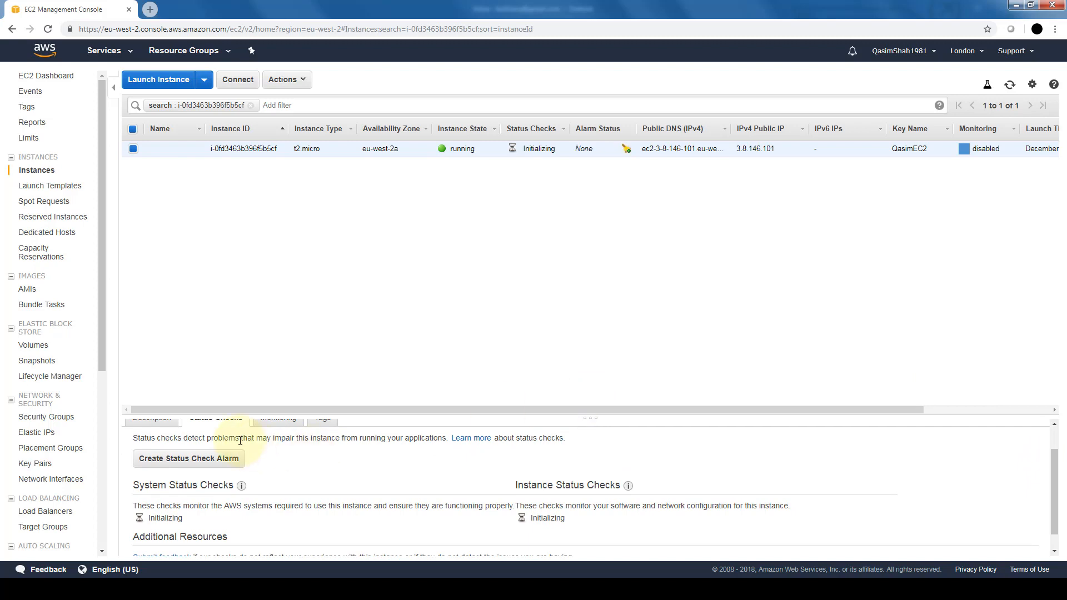
# Review the instance's CloudWatch alarms and monitoring metrics, and view its tags.
pyautogui.click(292, 418)
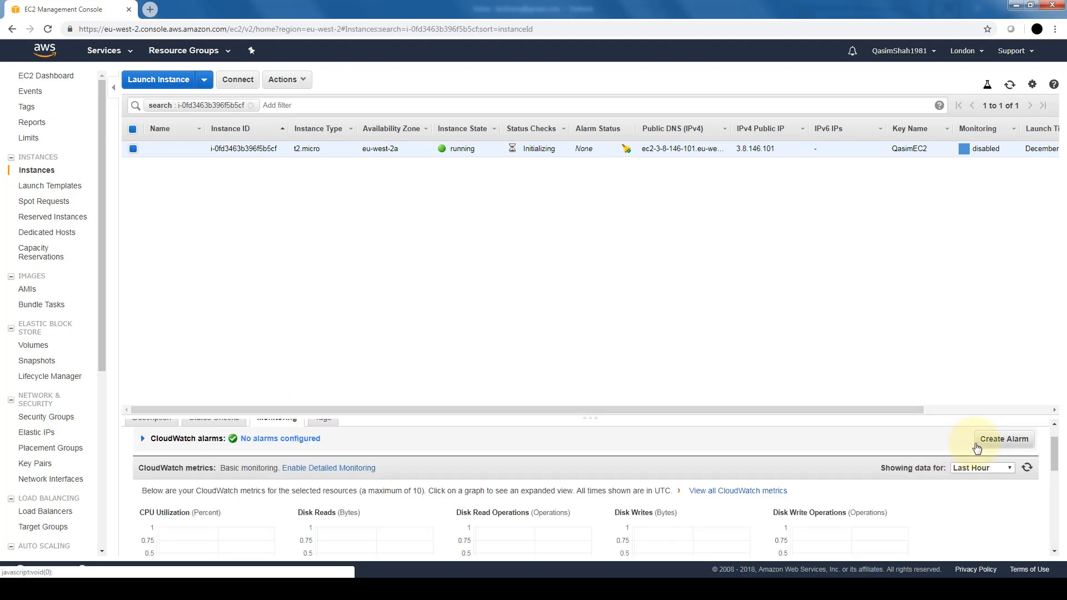
pyautogui.moveTo(1054, 455); pyautogui.dragTo(1056, 471)
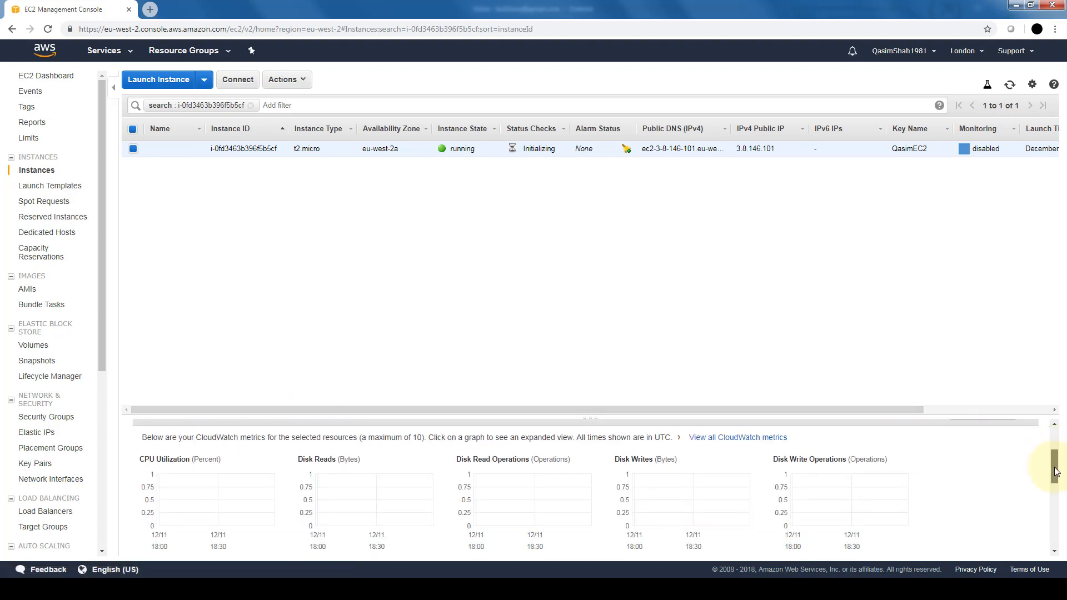
pyautogui.moveTo(1056, 471)
pyautogui.mouseDown()
pyautogui.moveTo(1056, 503)
pyautogui.moveTo(1058, 453)
pyautogui.mouseUp()
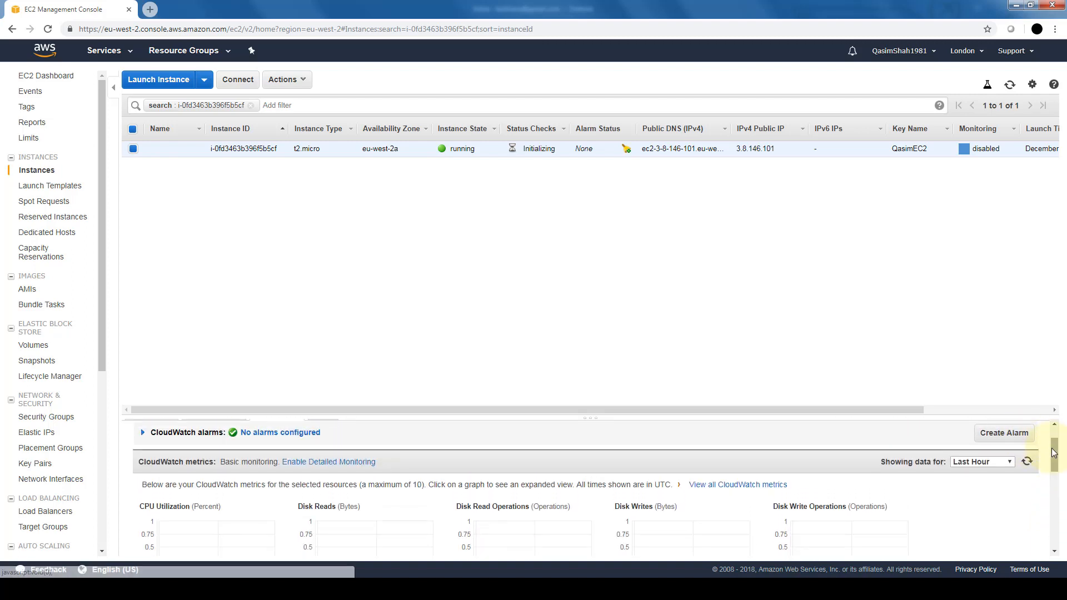
pyautogui.moveTo(1056, 450); pyautogui.dragTo(1056, 442)
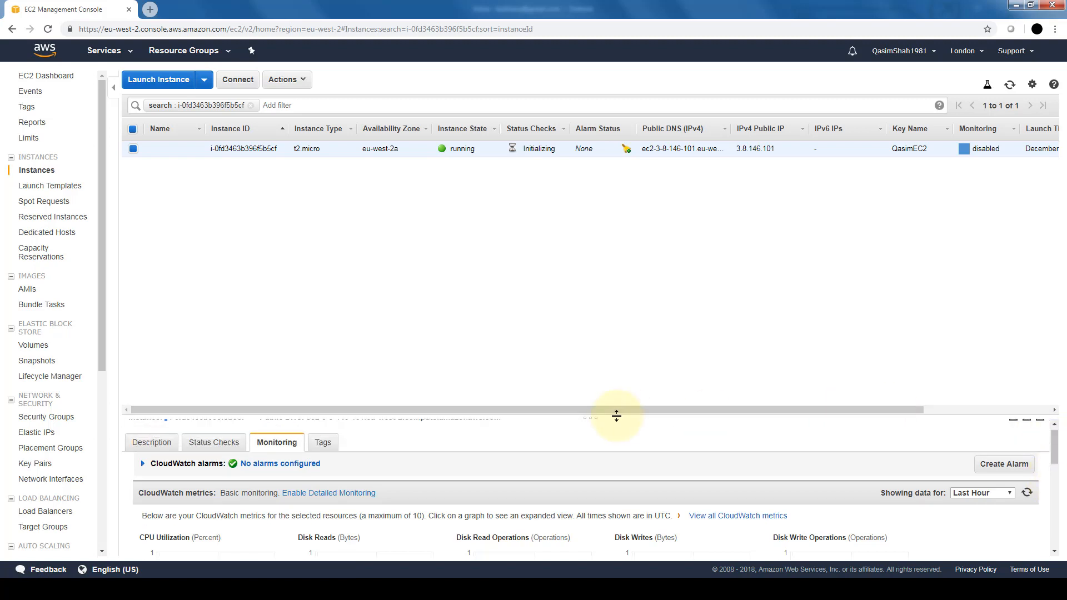
pyautogui.click(321, 443)
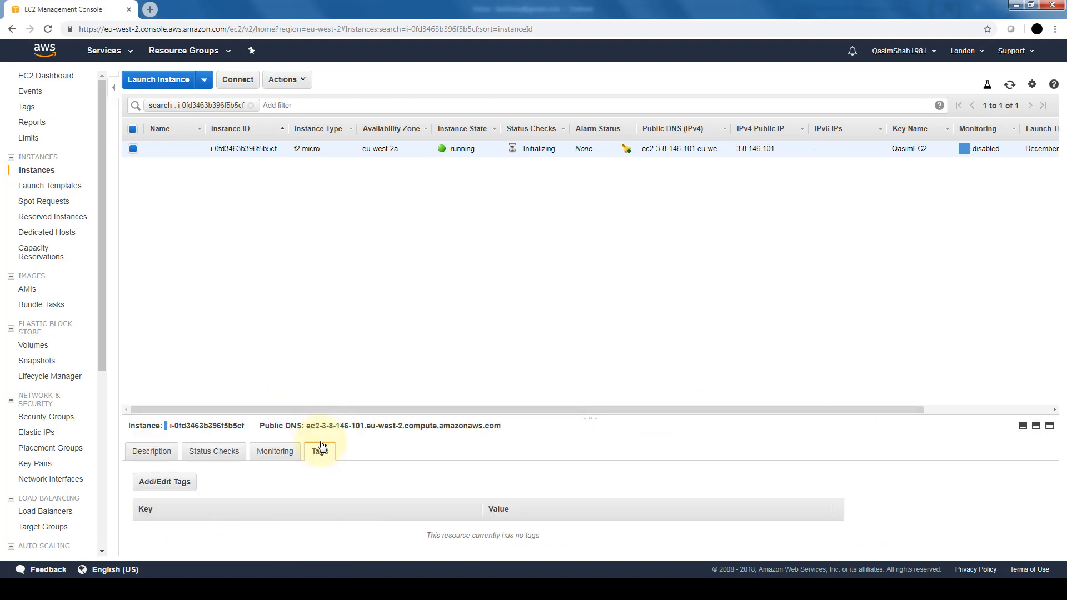